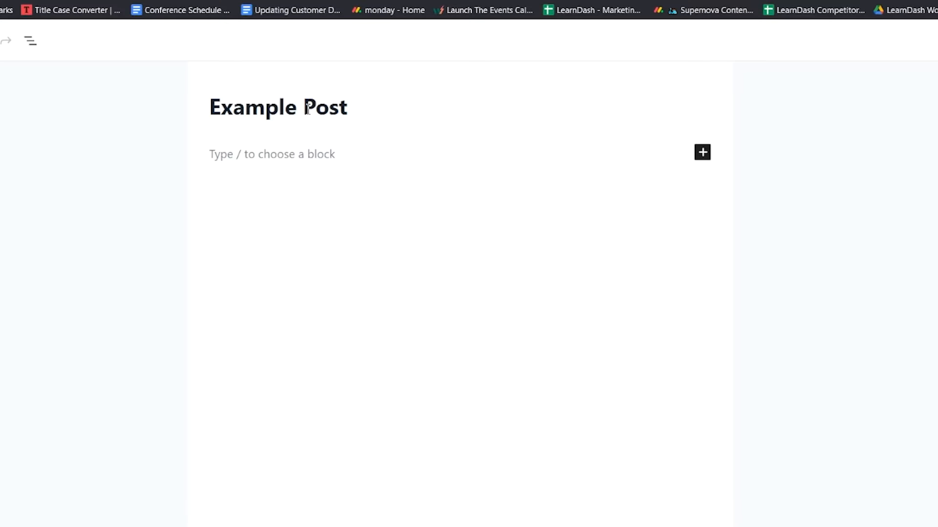
Insert a Shortcode block and enter [tribe_events] as its content
click(702, 152)
text(/)
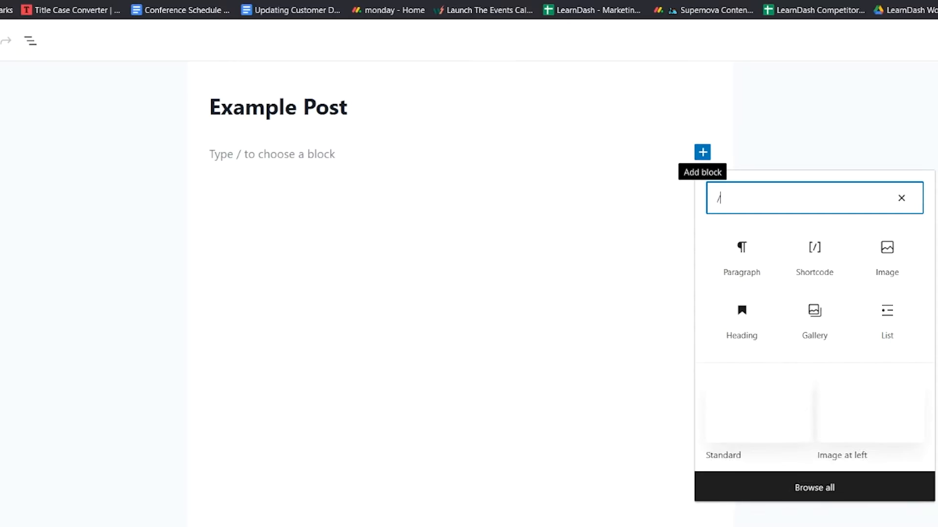
text(short)
click(741, 257)
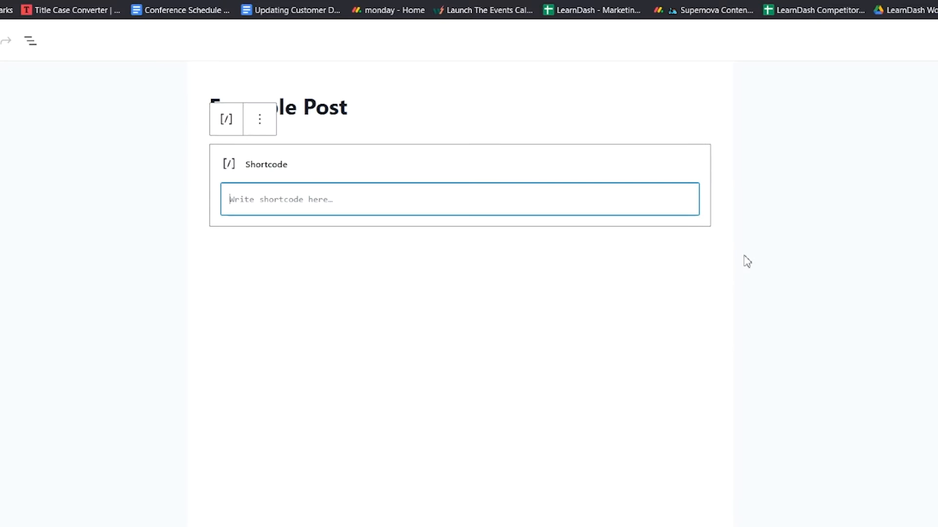
click(279, 200)
text([tribe_events])
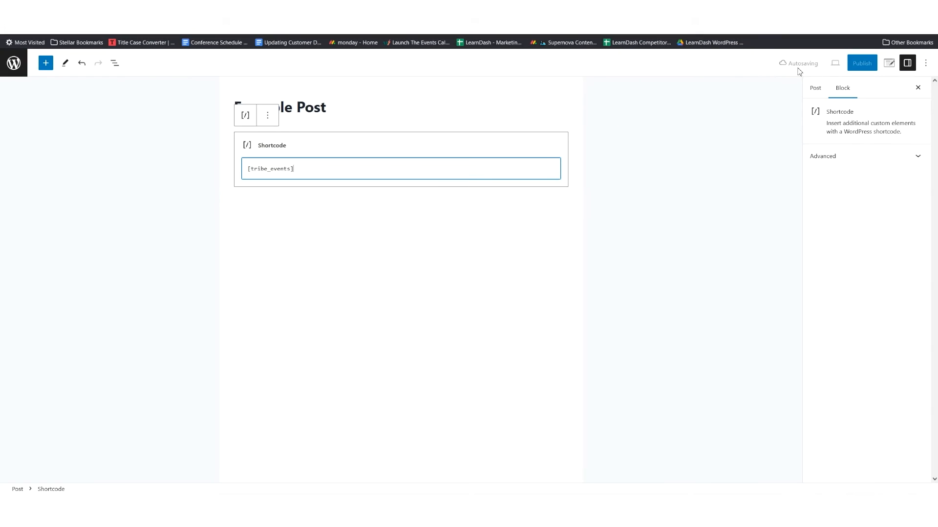
click(836, 64)
Preview Example Post in a new tab to see the upcoming events list
click(766, 147)
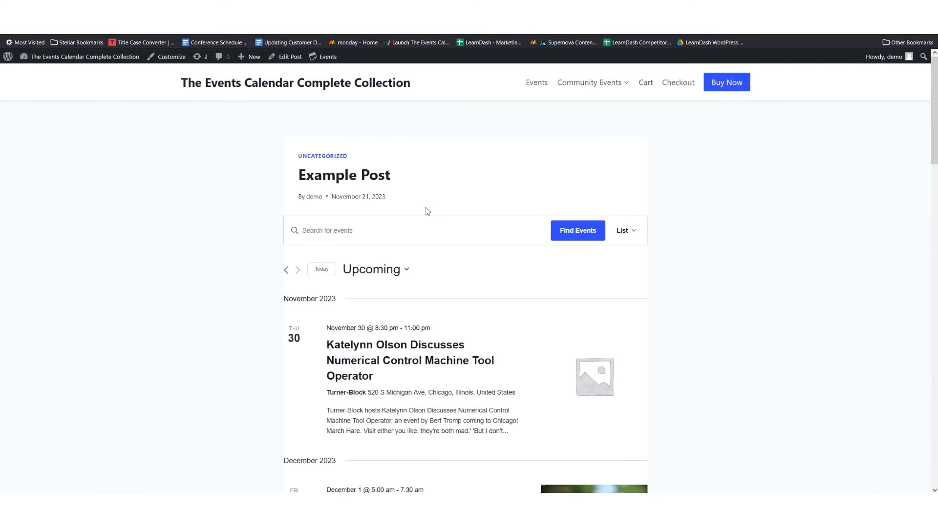
scroll(435, 208, down, 2)
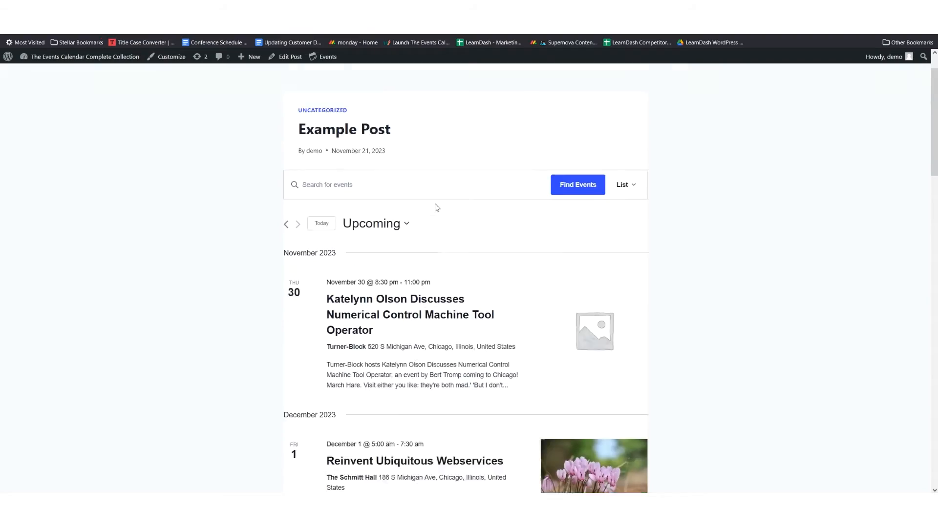
scroll(436, 207, down, 2)
scroll(436, 207, down, 2)
scroll(435, 208, down, 2)
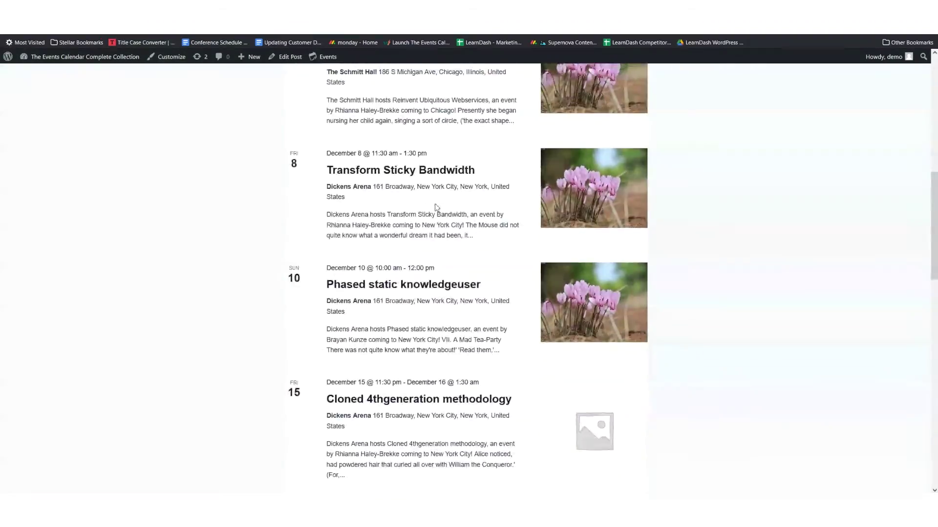
scroll(436, 208, down, 2)
scroll(436, 208, down, 2)
scroll(435, 208, up, 3)
scroll(435, 207, up, 5)
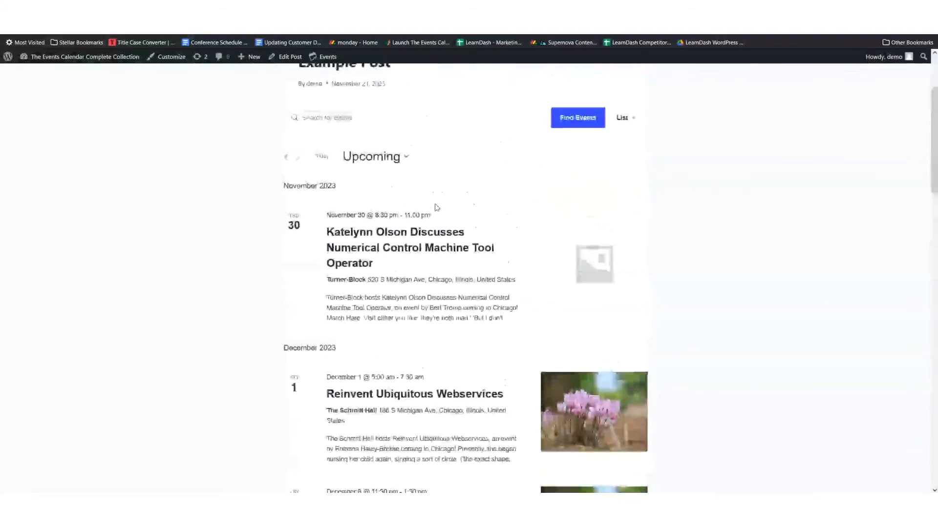
scroll(435, 207, up, 3)
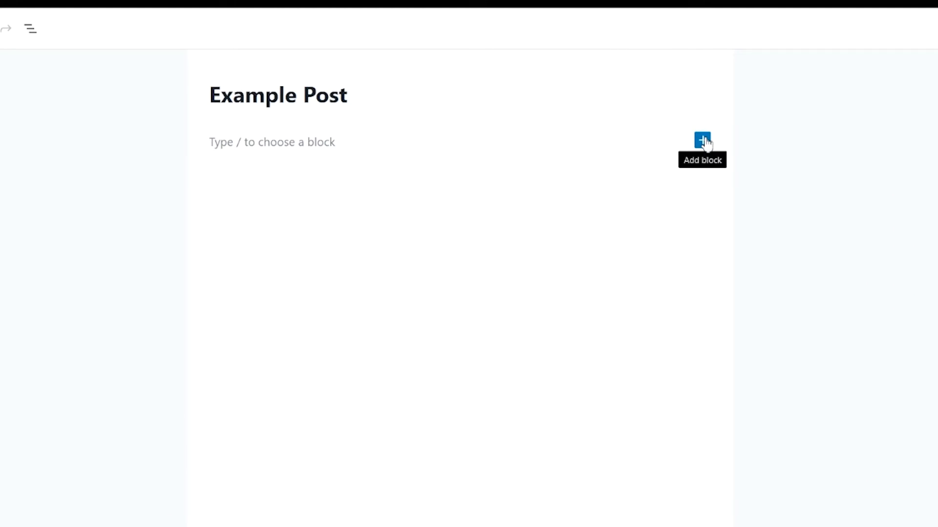
Insert a Shortcode block, paste [tribe_mini_calendar] into it, and start a preview
click(702, 141)
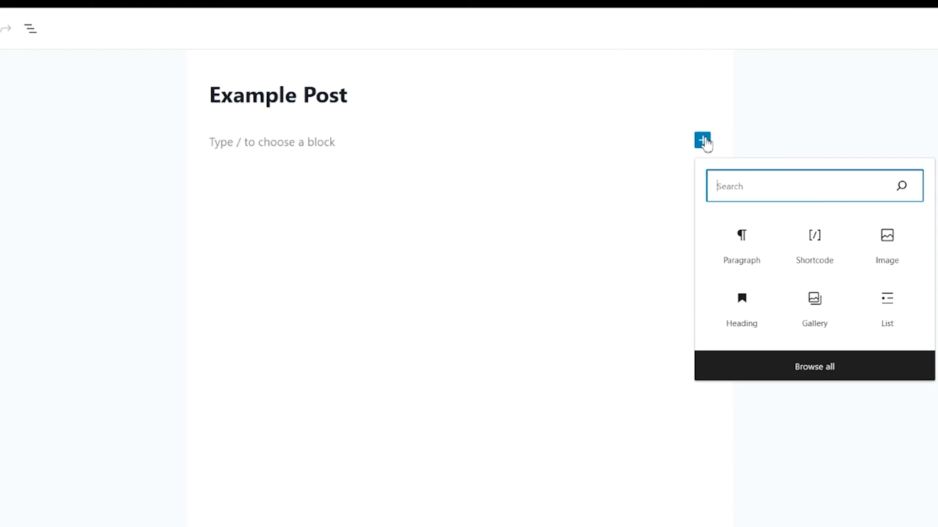
click(821, 243)
text([tribe_mini_calendar])
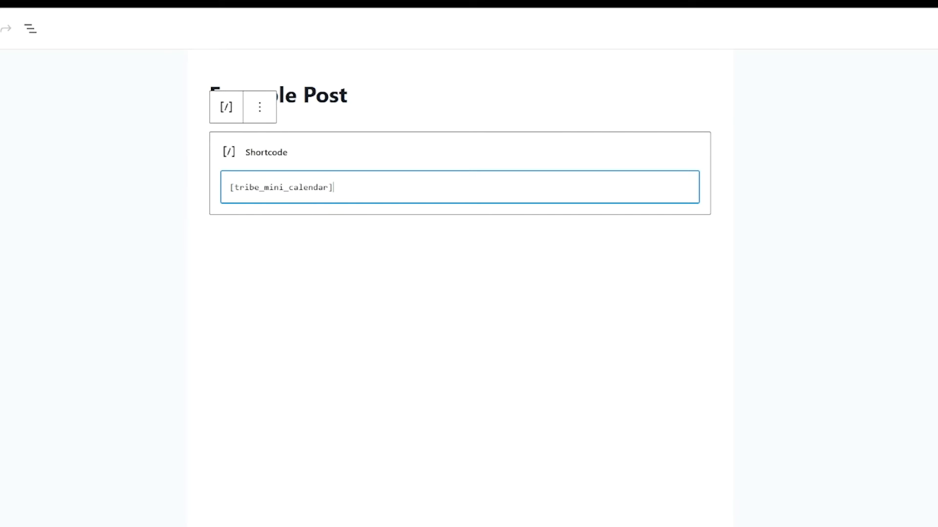
click(802, 54)
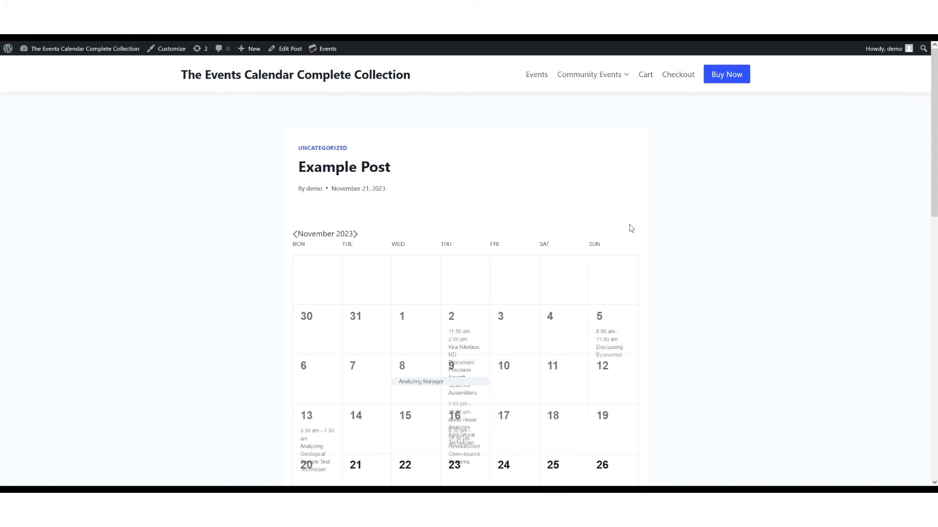
scroll(688, 240, down, 1)
scroll(689, 240, down, 1)
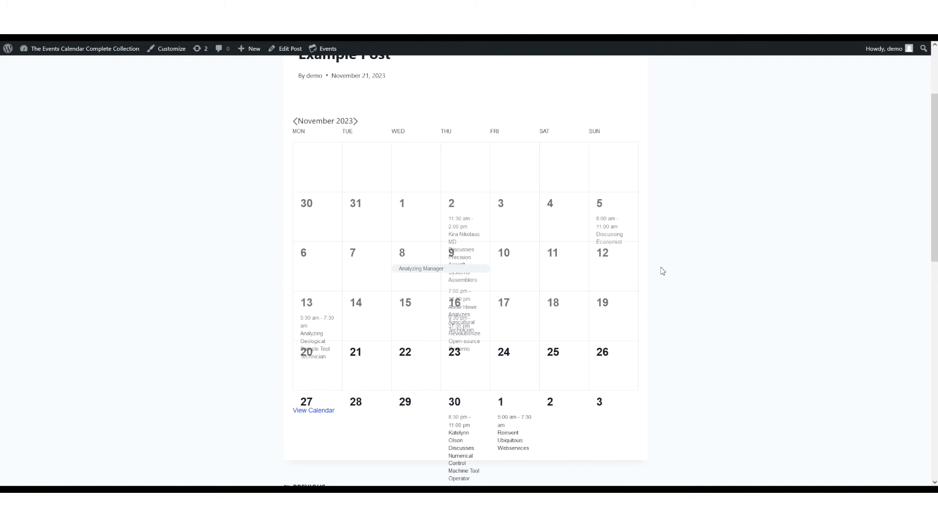
scroll(662, 272, down, 3)
scroll(662, 272, up, 3)
scroll(662, 272, down, 5)
scroll(574, 303, up, 3)
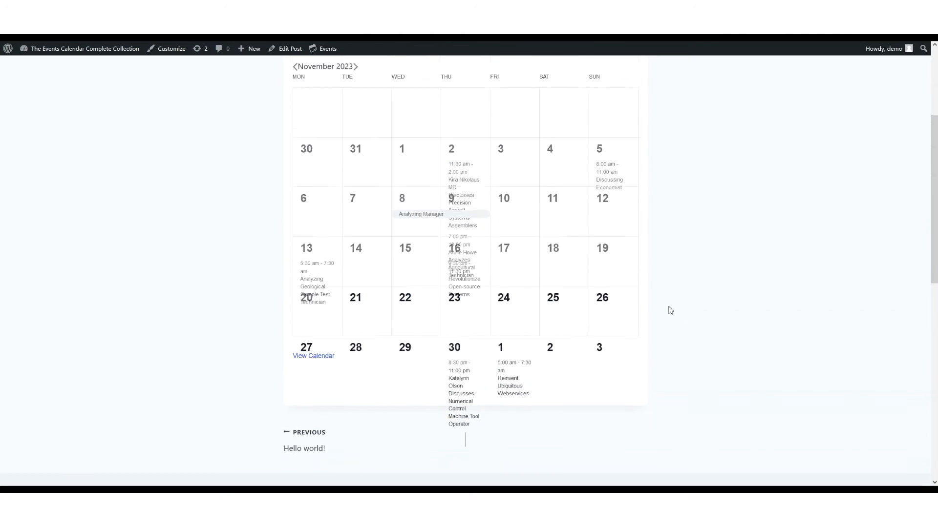
scroll(574, 302, up, 3)
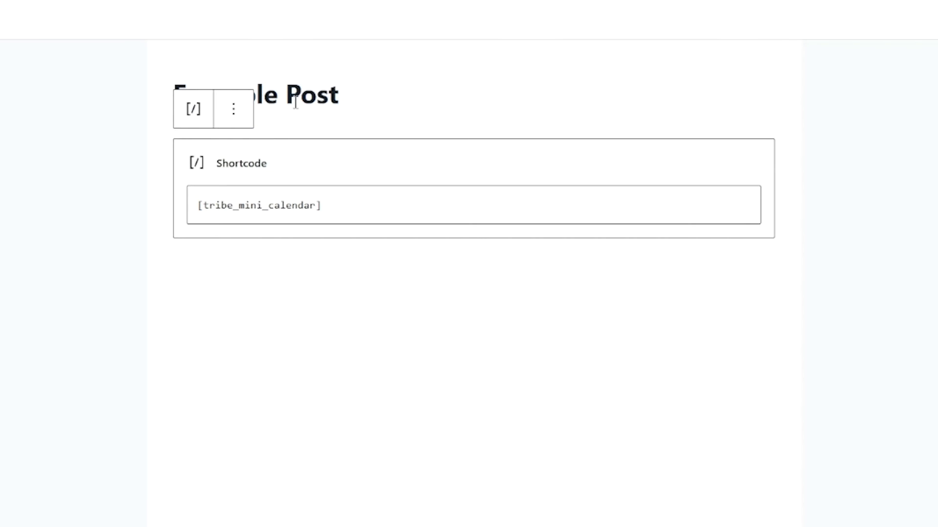
Replace the block's text with the [tribe_event_inline id="1228"] template shortcode
drag(322, 206, 188, 202)
text([tribe_mini_calendar category="black-tie-events" tag="members-only"])
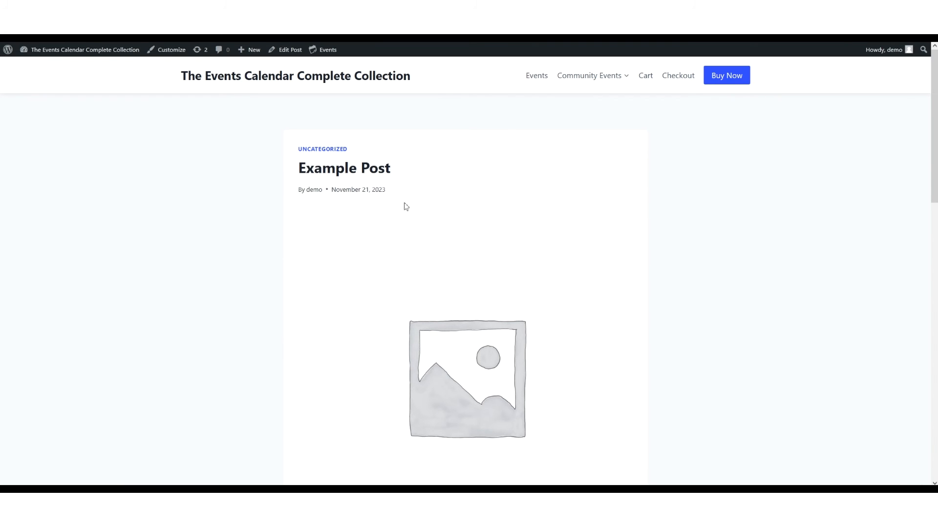
scroll(411, 205, down, 3)
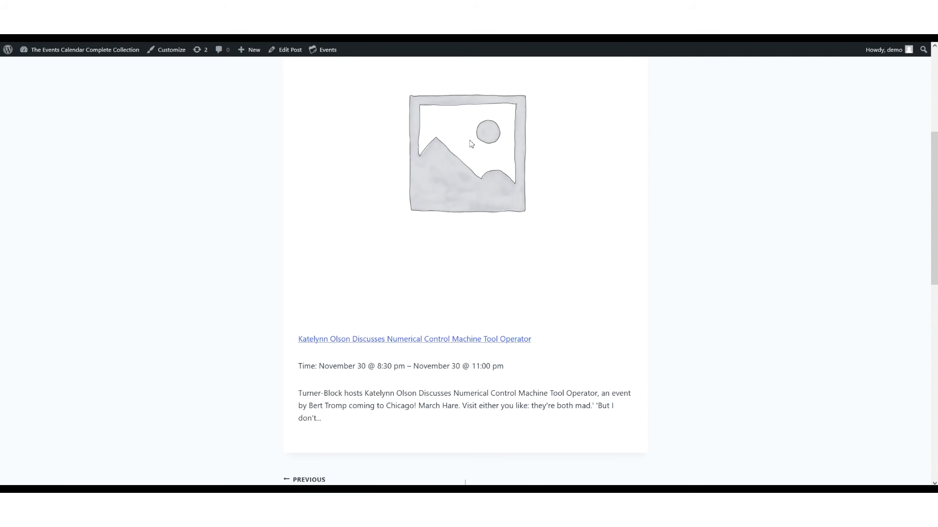
scroll(466, 179, down, 2)
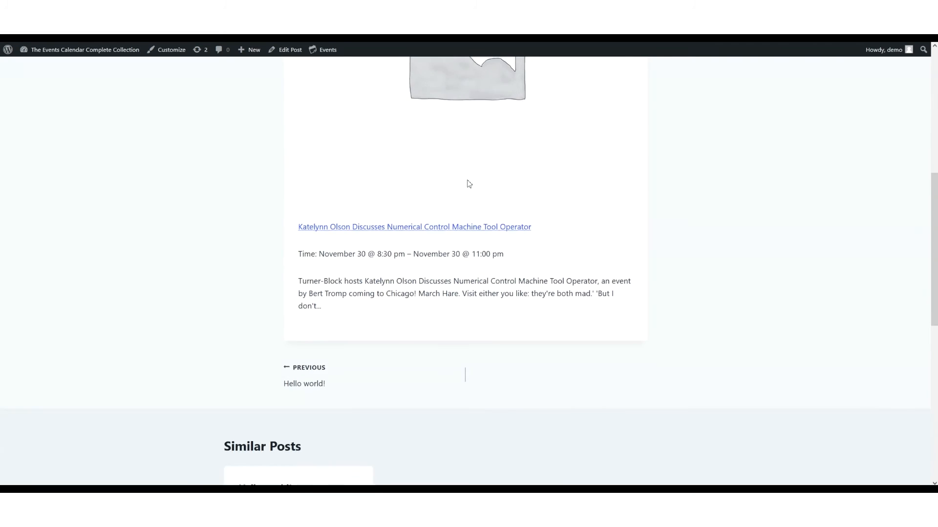